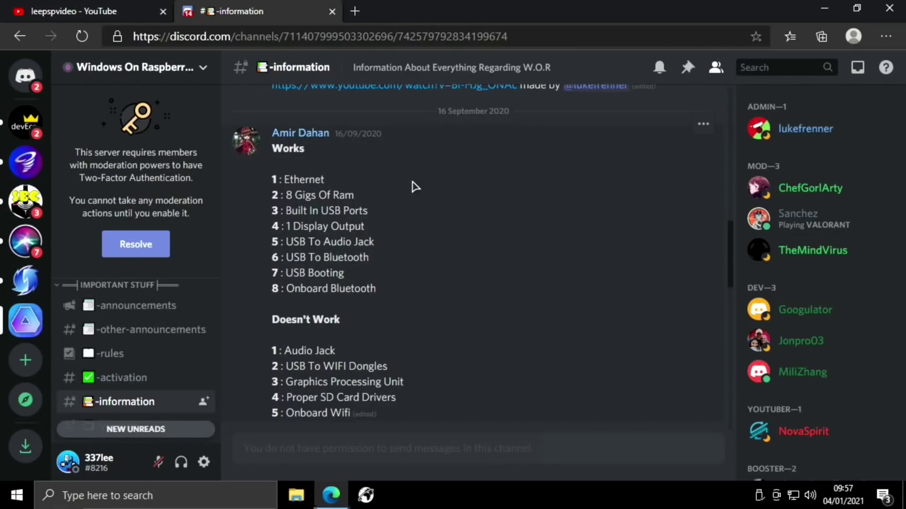
Open speed test.rtf from the desktop to review the SD card speed results, and close it again.
click(824, 9)
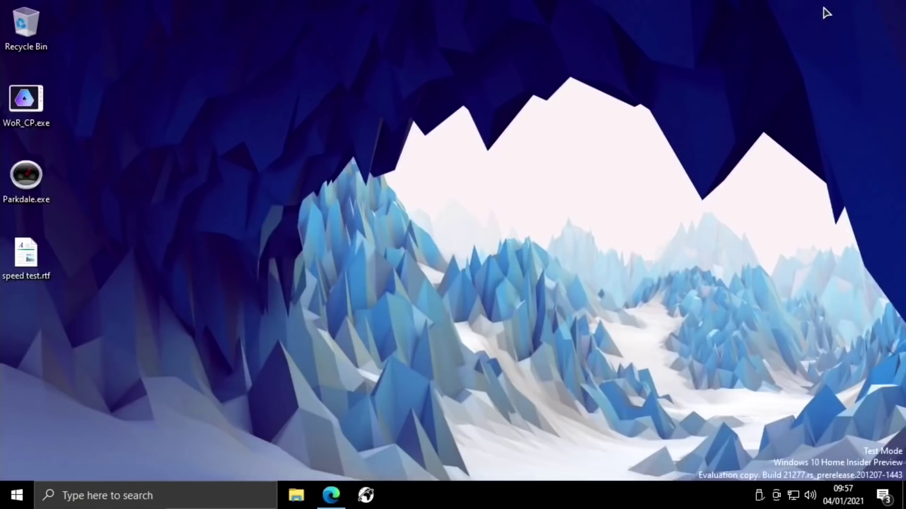
double_click(27, 258)
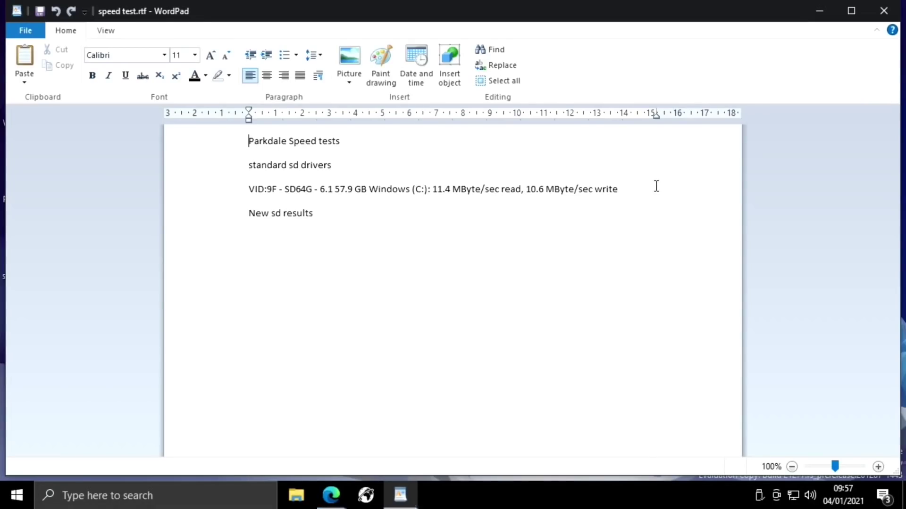
click(885, 11)
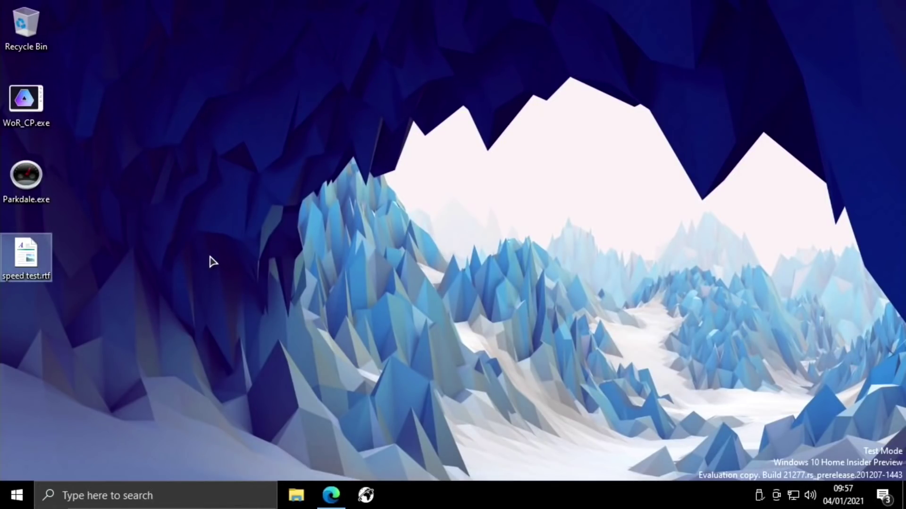
Launch WoR_CP.exe from the desktop and open the Overclocking page of the WoR Control Panel.
click(32, 104)
mouse_move(33, 105)
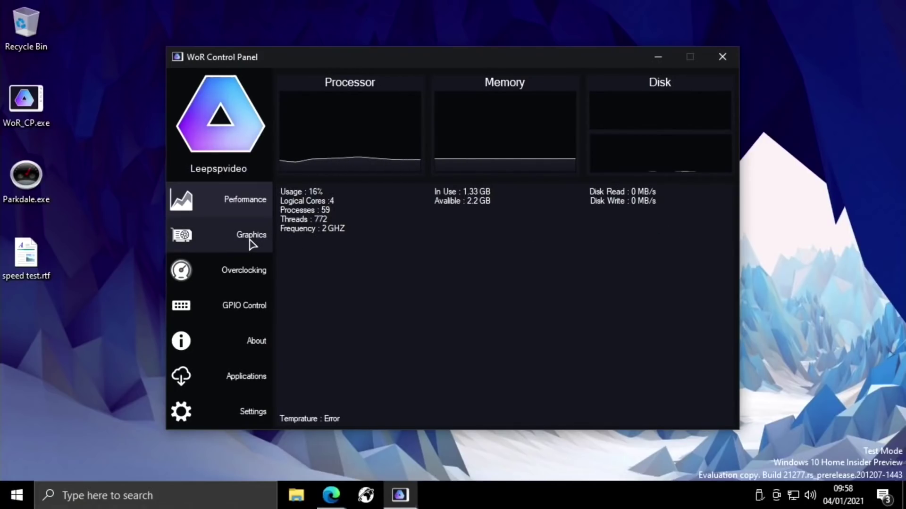
click(244, 274)
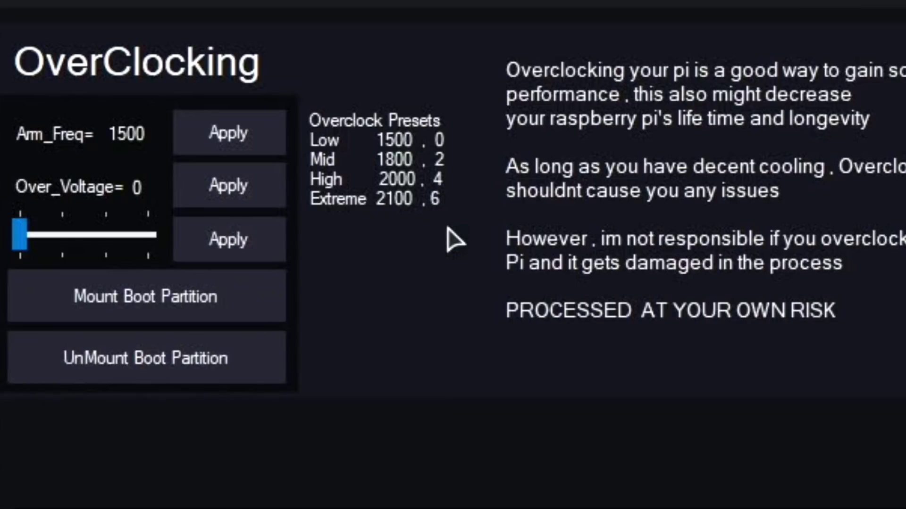
Enter 2147 as the Arm_Freq value and 8 as the Over_Voltage value.
click(148, 134)
key(BackSpace)
key(BackSpace)
key(BackSpace)
key(BackSpace)
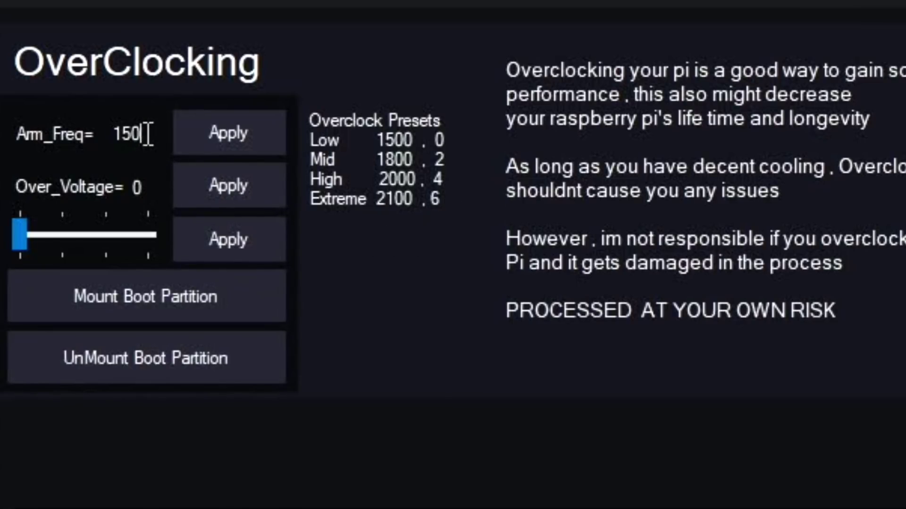
text(2147)
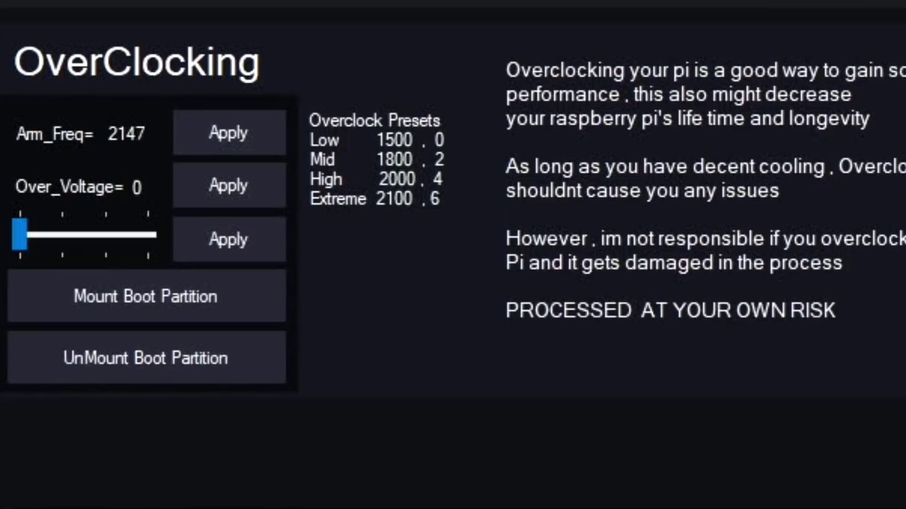
click(143, 188)
text(8)
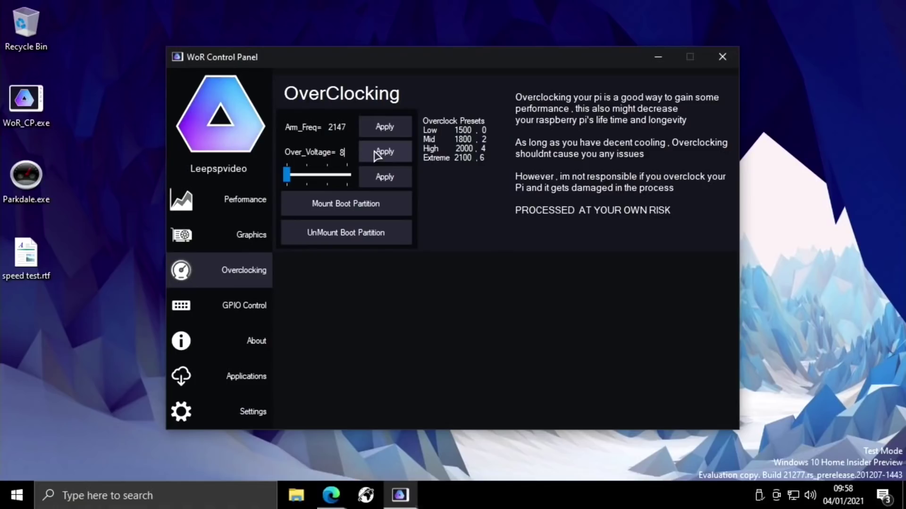
Mount the boot partition from the Overclocking page and bring up This PC in File Explorer.
click(341, 207)
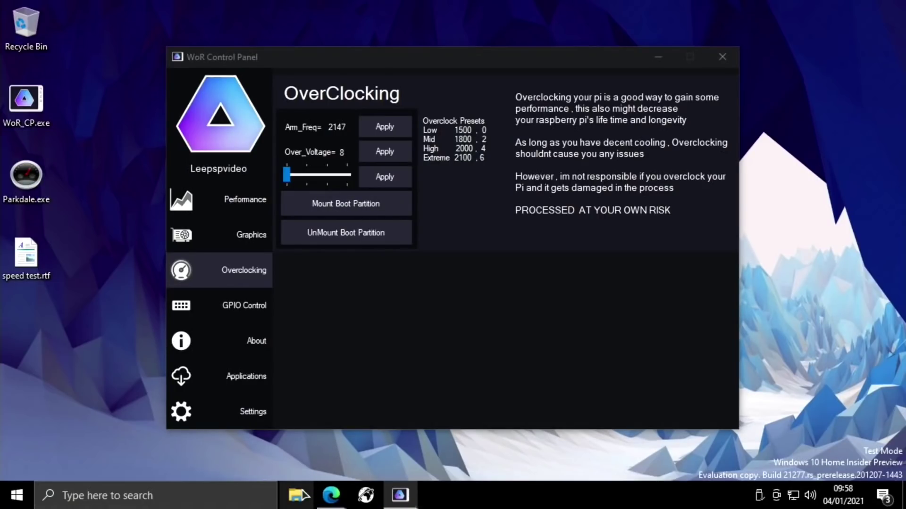
click(299, 496)
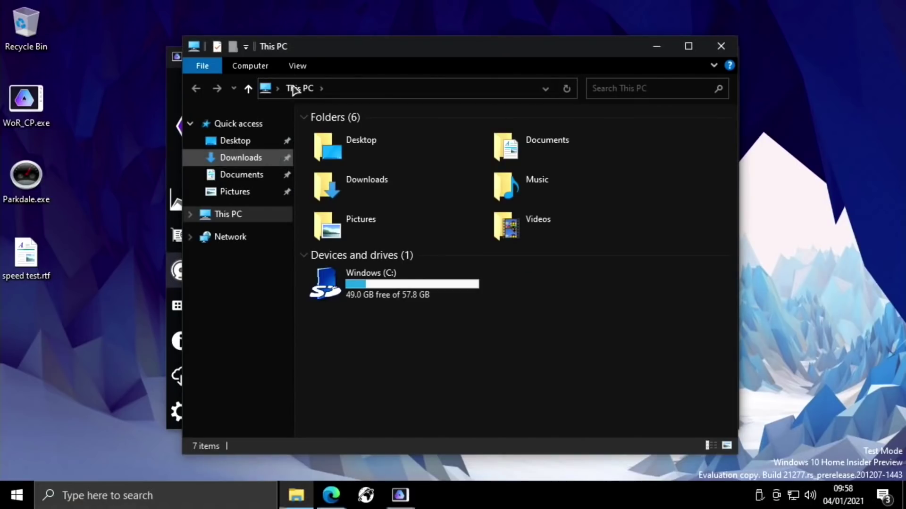
drag(319, 48, 578, 52)
click(364, 211)
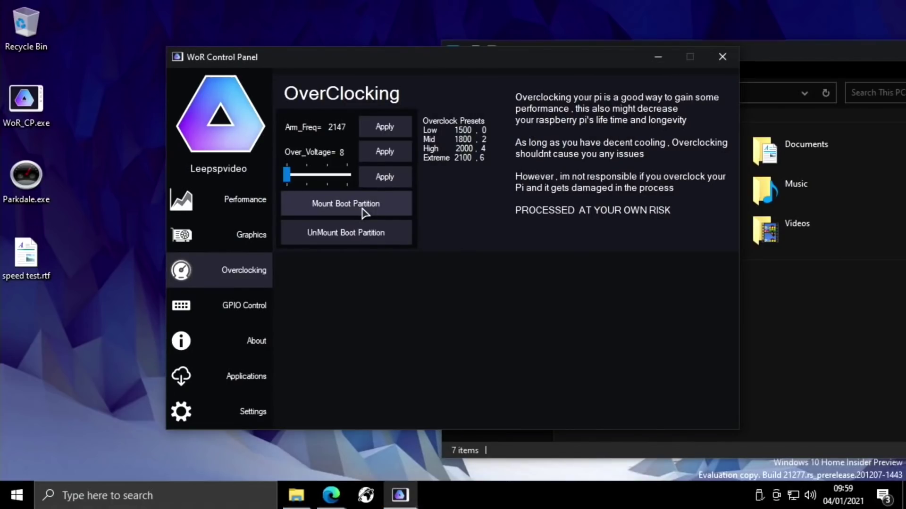
click(363, 211)
click(762, 58)
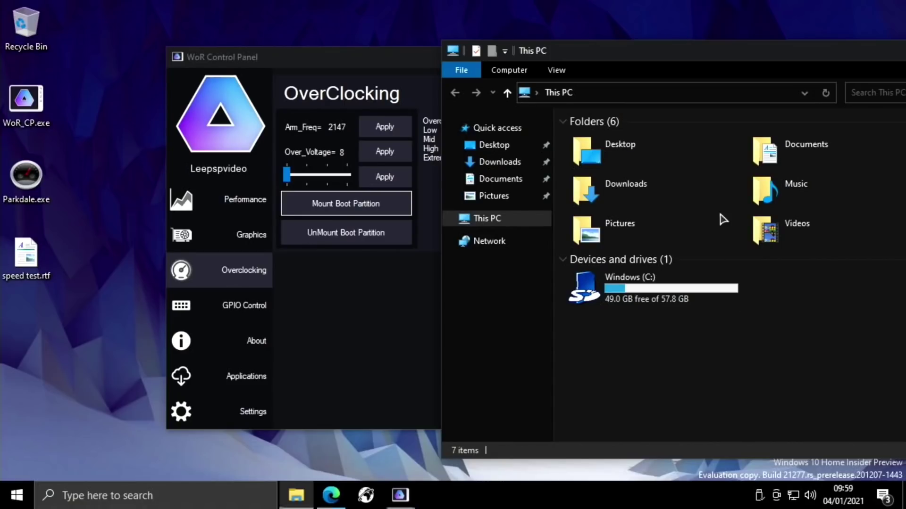
drag(669, 52, 423, 47)
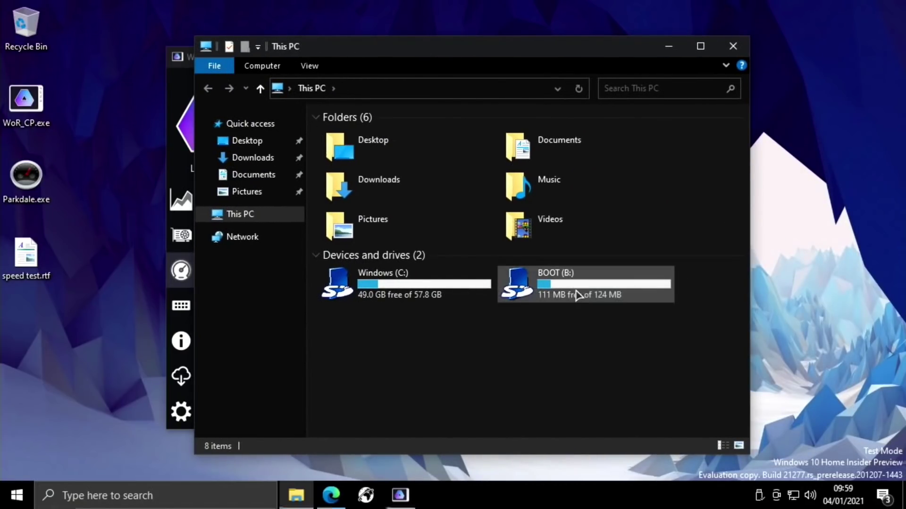
Open the BOOT (B:) drive and move its window aside to uncover part of the control panel.
double_click(531, 294)
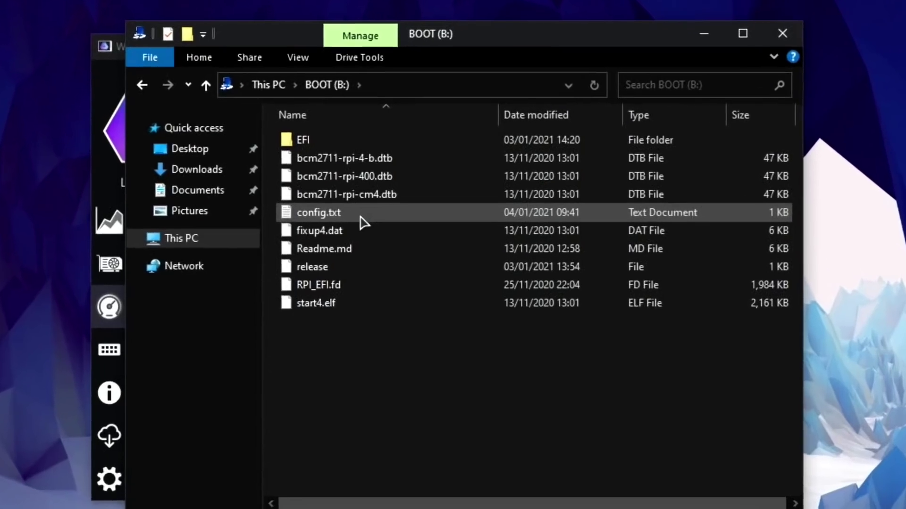
mouse_move(387, 204)
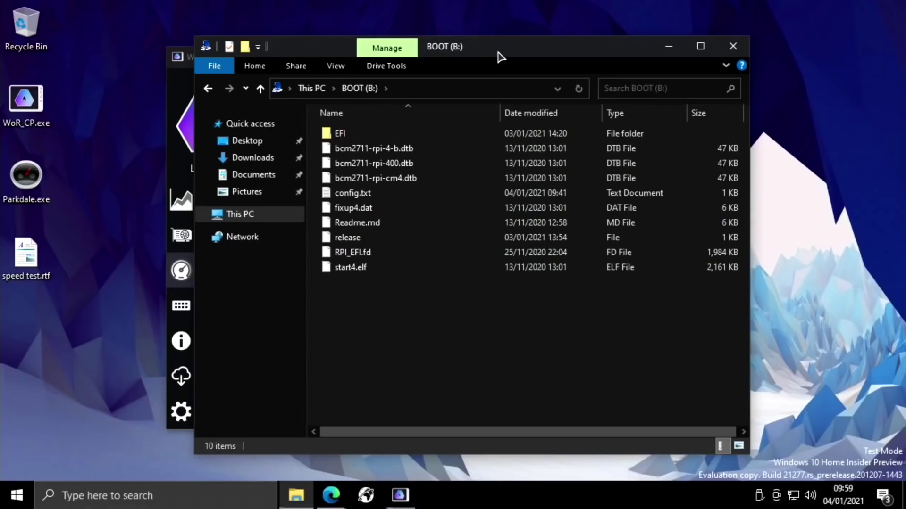
drag(500, 57, 633, 43)
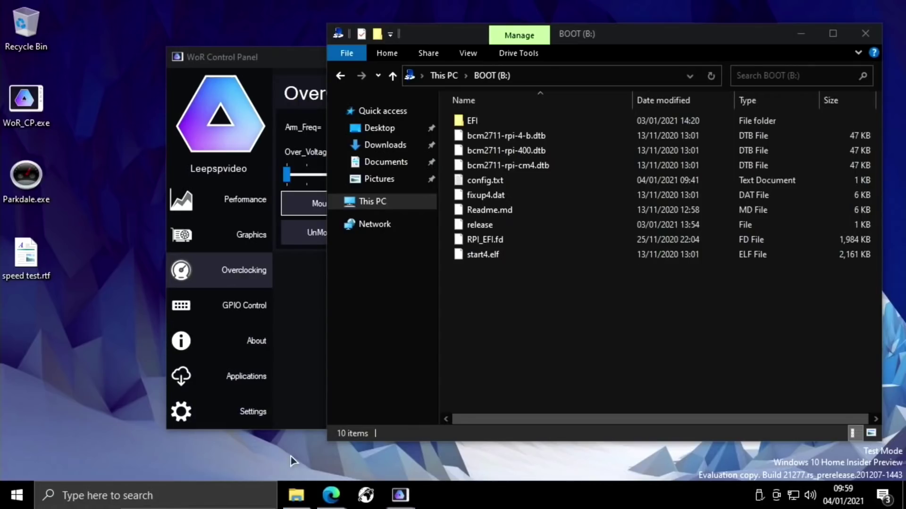
Switch to Discord in Edge and check the information channel's pinned messages.
click(331, 496)
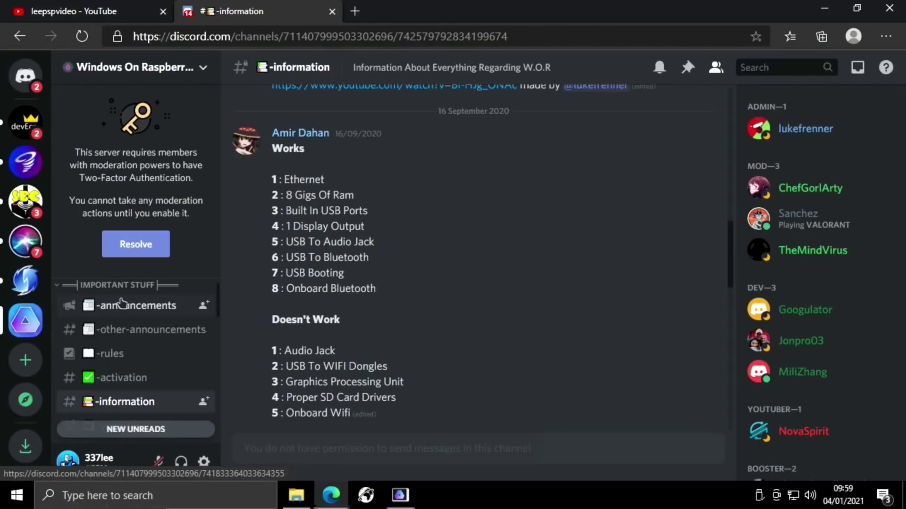
scroll(121, 303, down, 2)
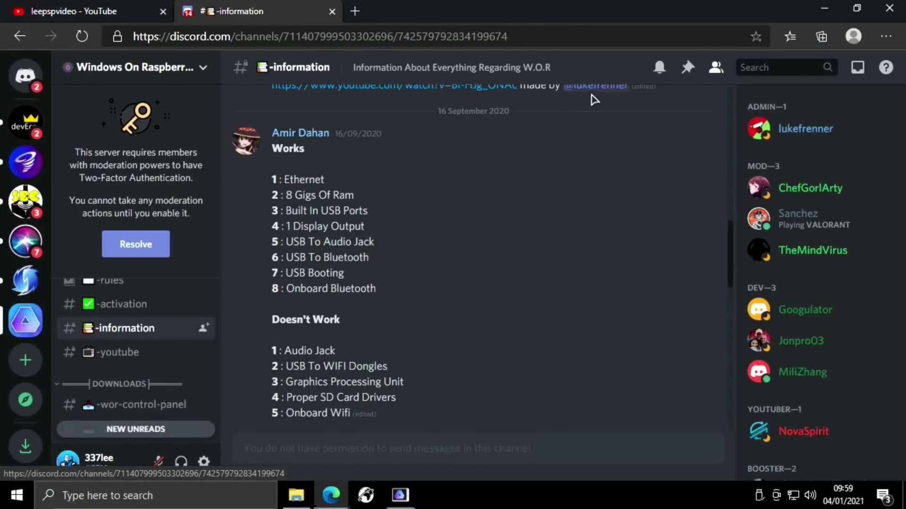
click(687, 72)
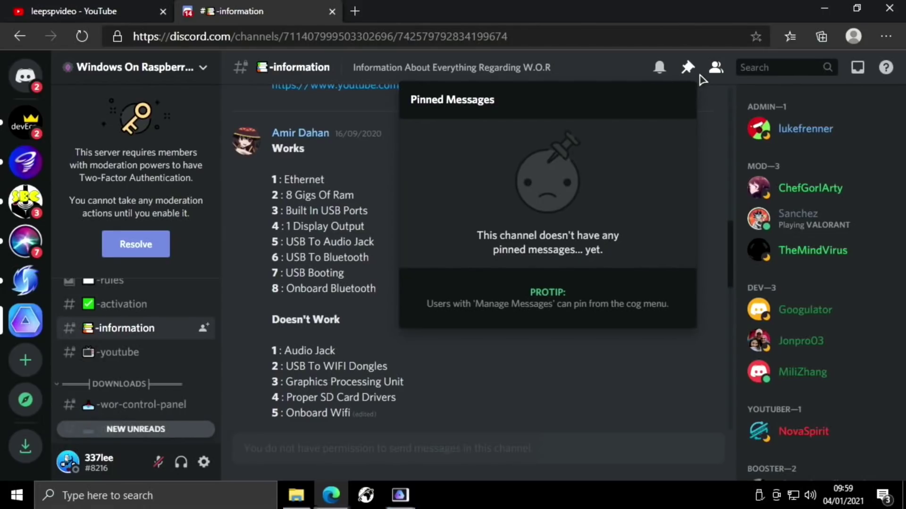
key(Escape)
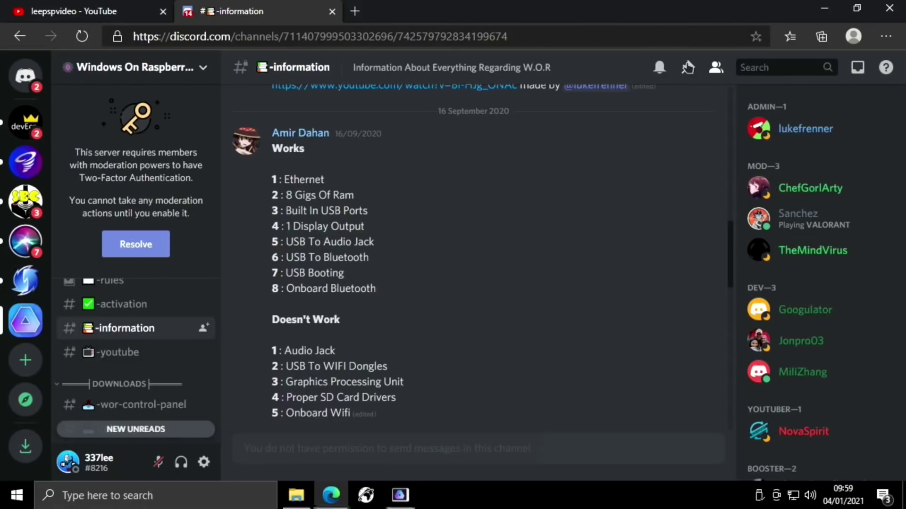
click(688, 67)
click(688, 67)
scroll(172, 378, up, 3)
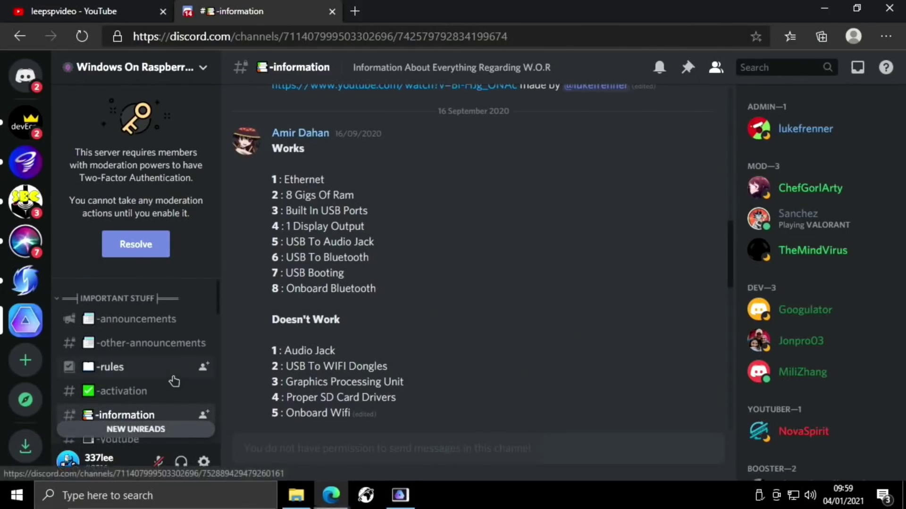
Go to the announcements channel and on to general-chat, and show its pinned messages with RPI_EFI.fd and pi4emmc2.reg.
click(172, 378)
scroll(175, 387, down, 5)
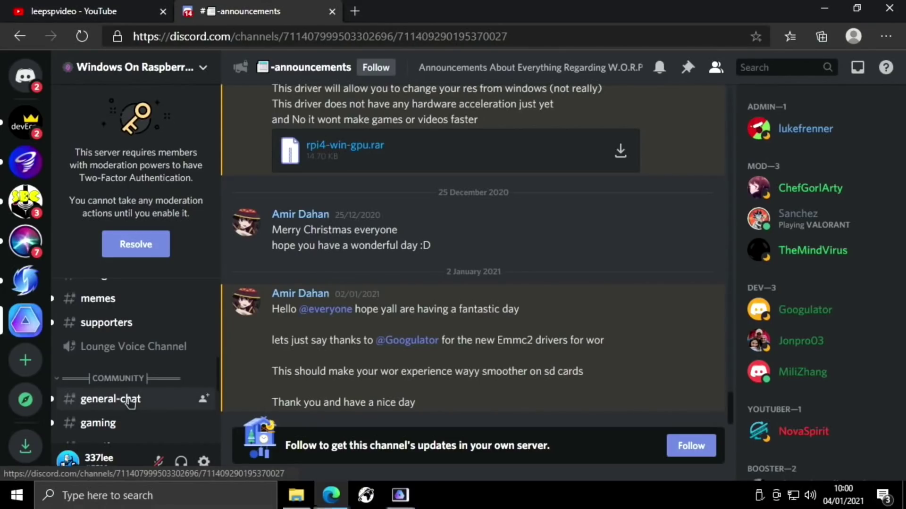
click(130, 401)
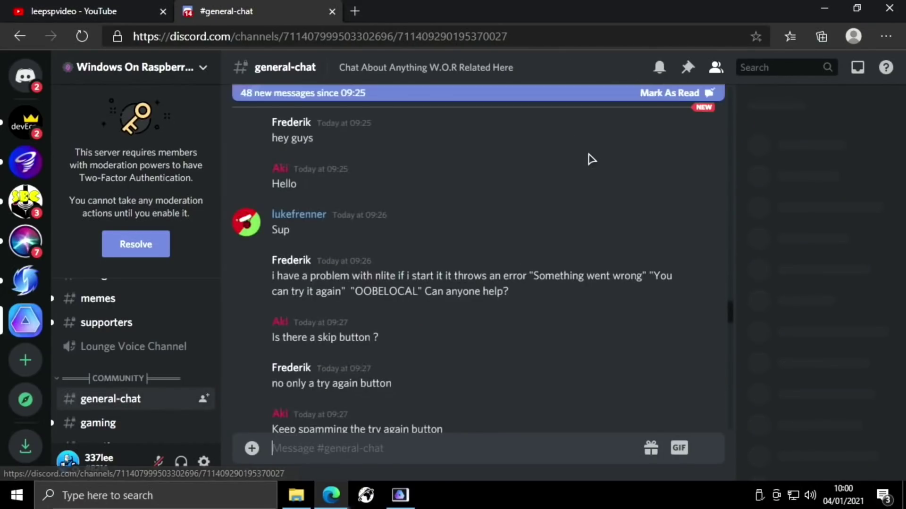
click(687, 70)
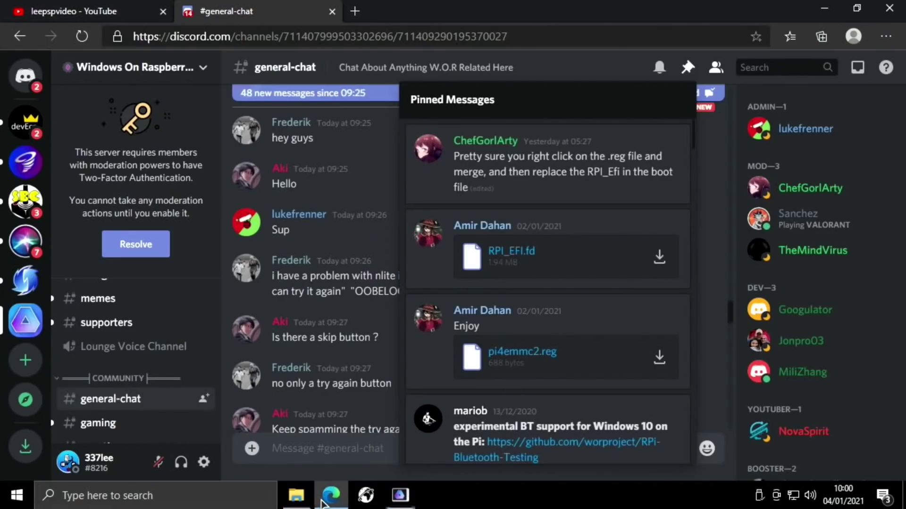
mouse_move(341, 483)
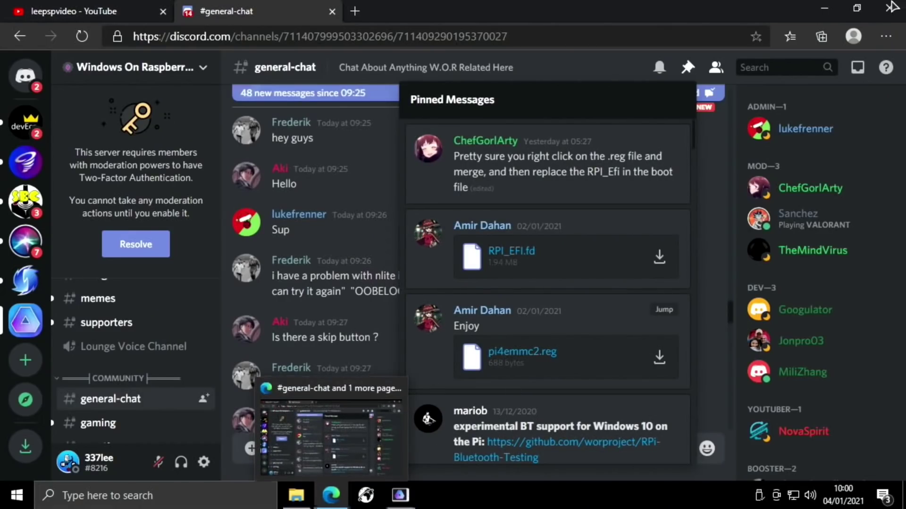
Minimise the browser and open the Downloads folder in a separate File Explorer window.
click(824, 8)
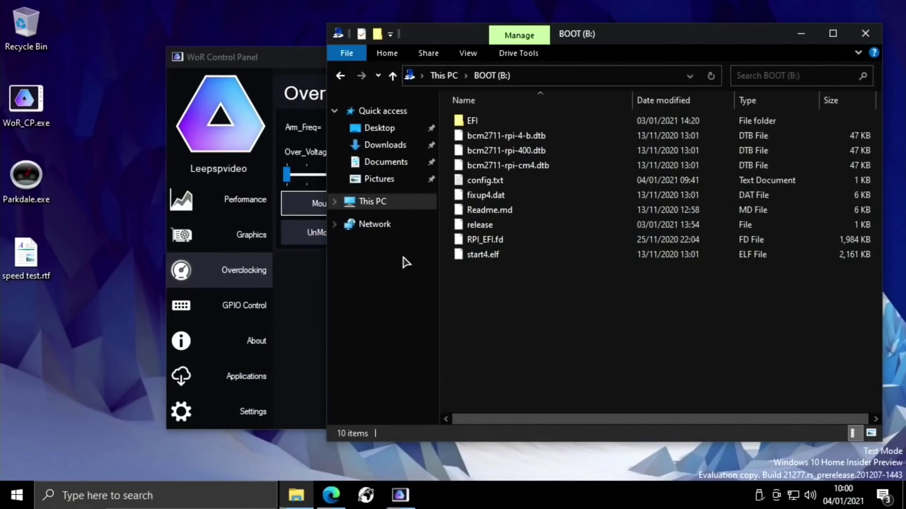
right_click(296, 497)
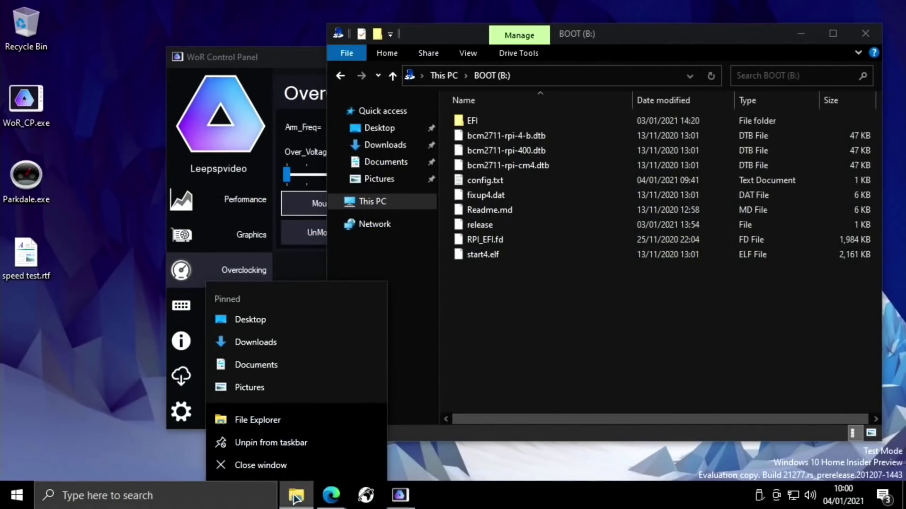
click(247, 342)
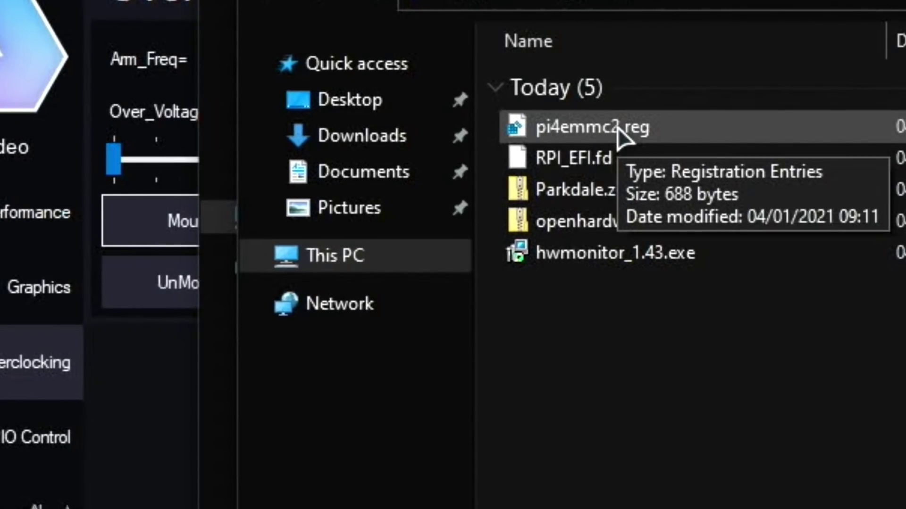
Run pi4emmc2.reg from Downloads and confirm adding its entries to the registry.
double_click(622, 135)
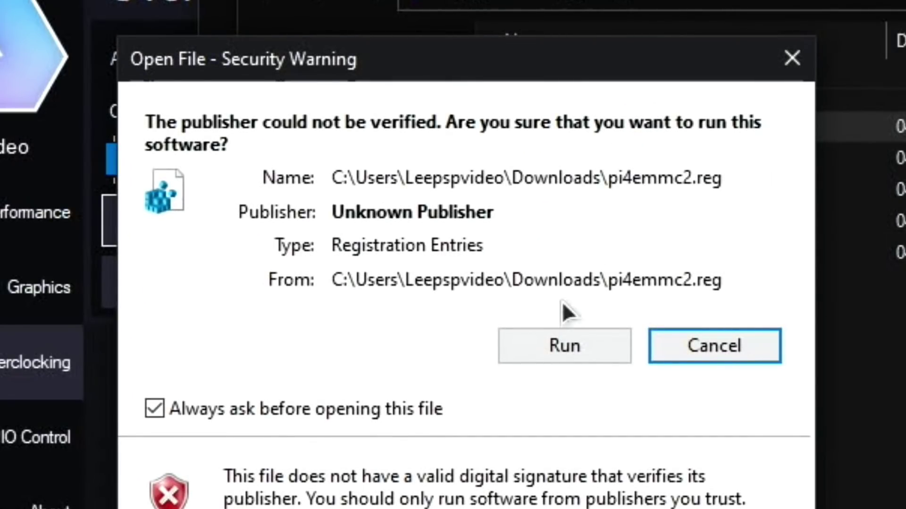
click(562, 345)
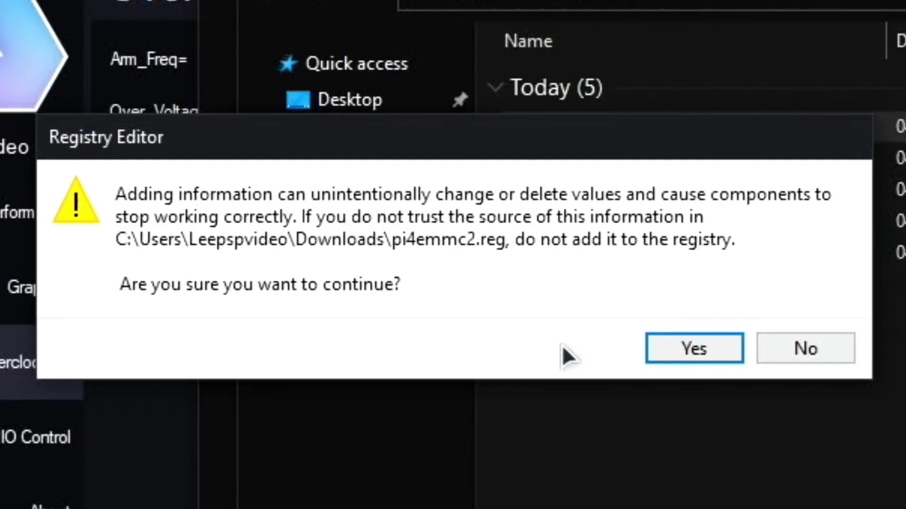
click(725, 341)
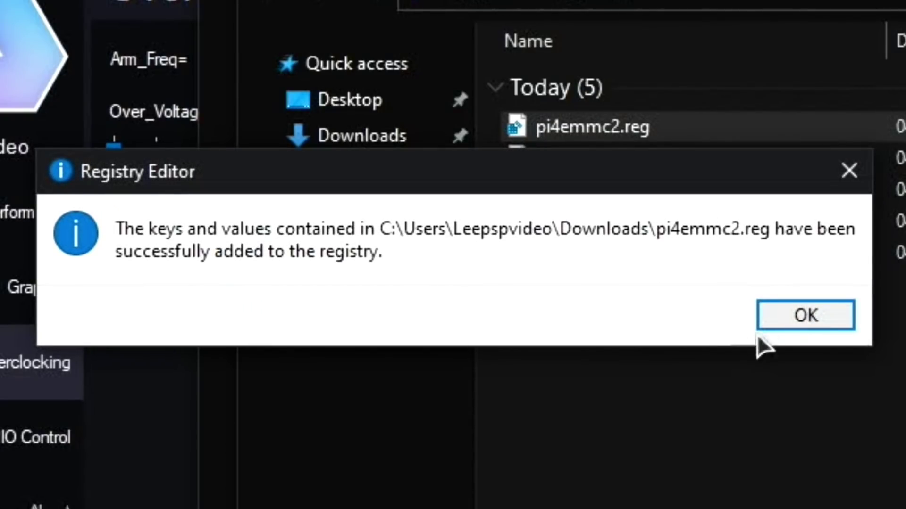
click(787, 325)
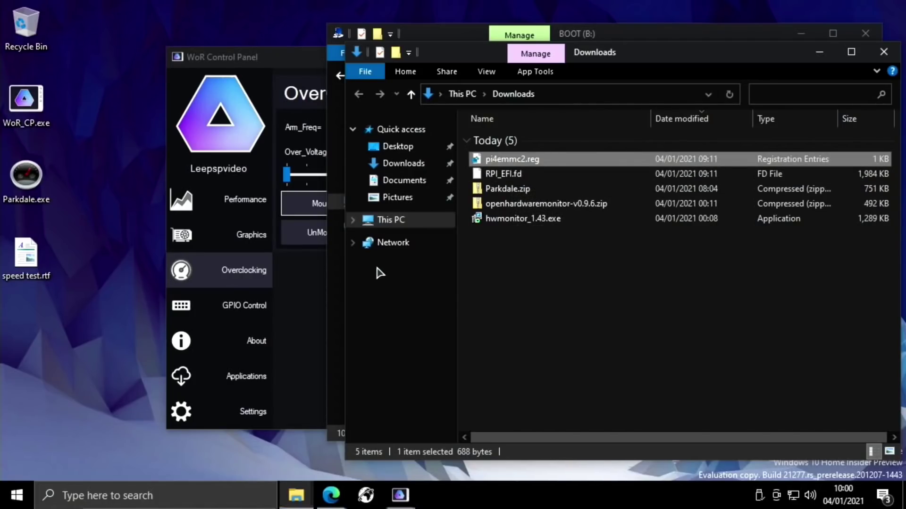
Bring the BOOT (B:) window forward, move it beside the Downloads window, and permanently delete its RPI_EFI.fd file.
click(390, 289)
click(341, 285)
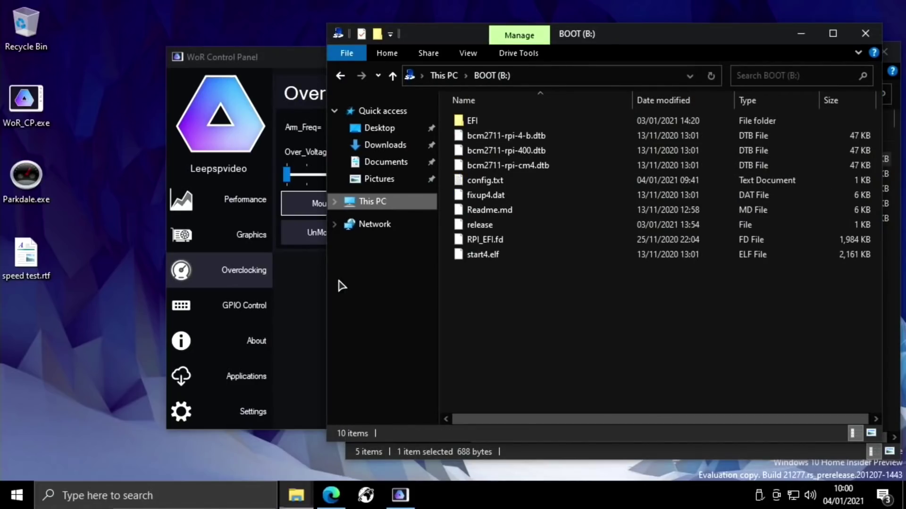
drag(467, 36, 179, 46)
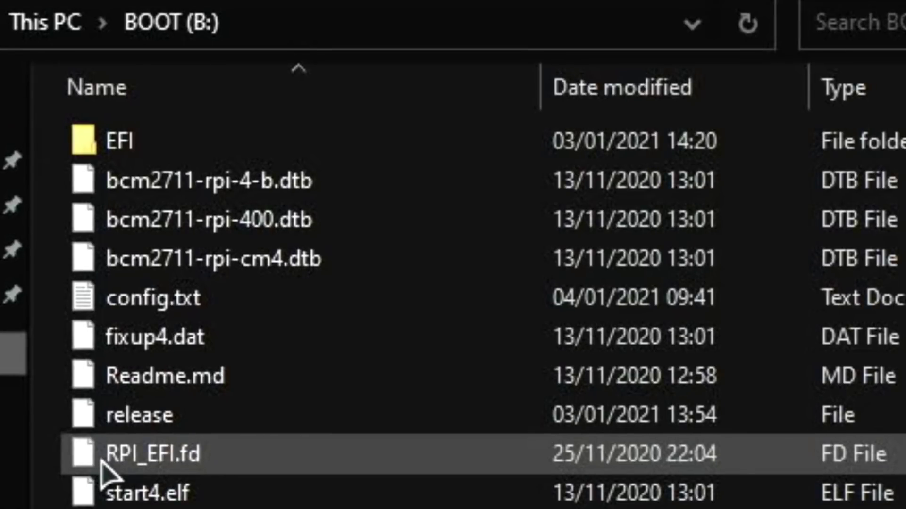
right_click(101, 463)
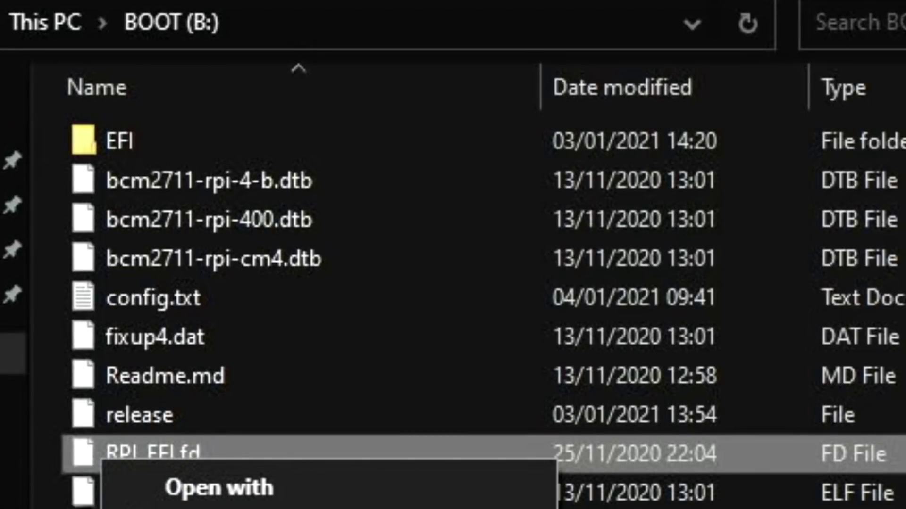
key(Delete)
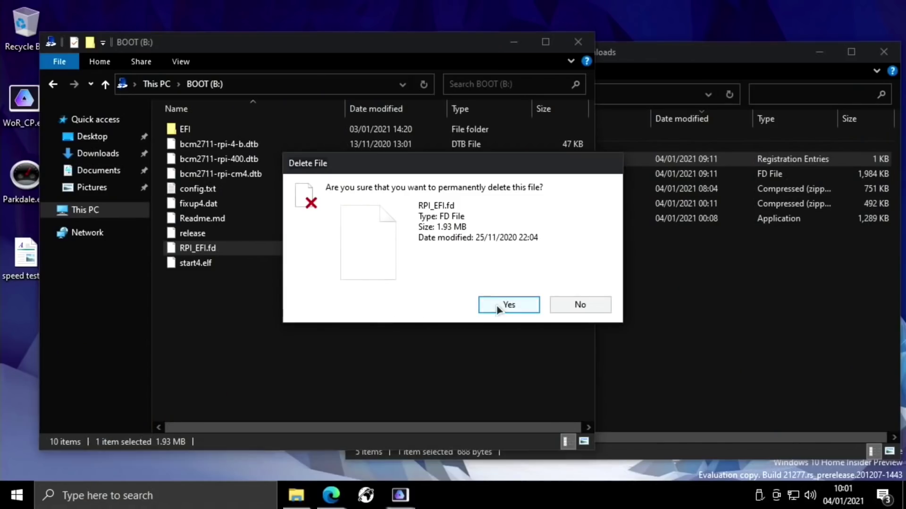
click(508, 305)
Copy RPI_EFI.fd from Downloads into the root of BOOT (B:), and close both File Explorer windows.
click(621, 305)
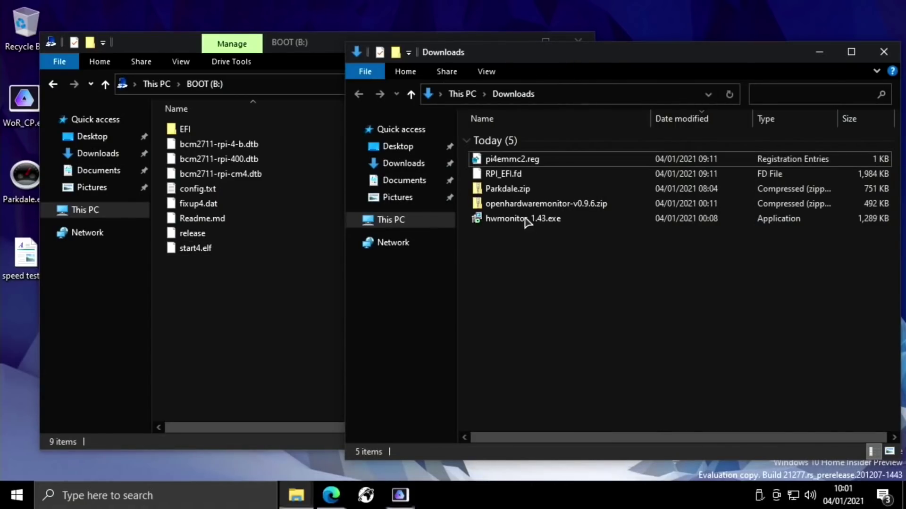
click(505, 175)
right_click(505, 176)
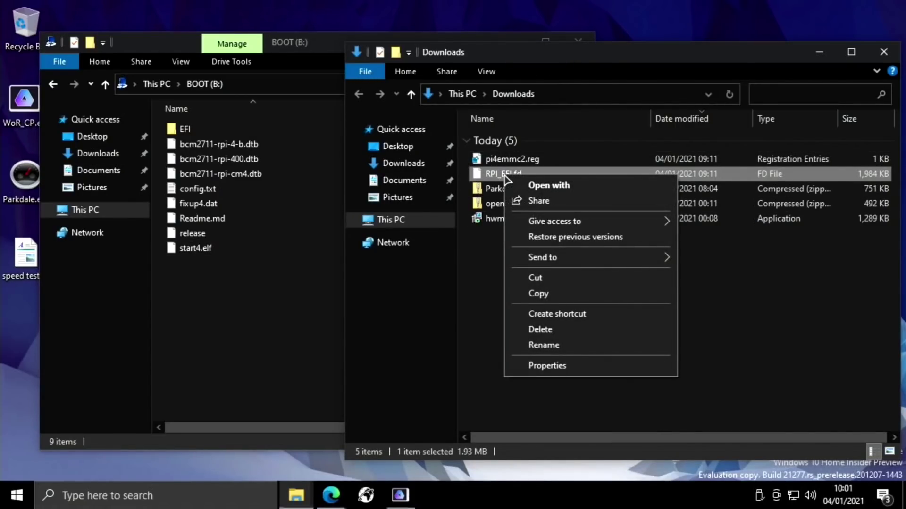
click(566, 298)
click(180, 318)
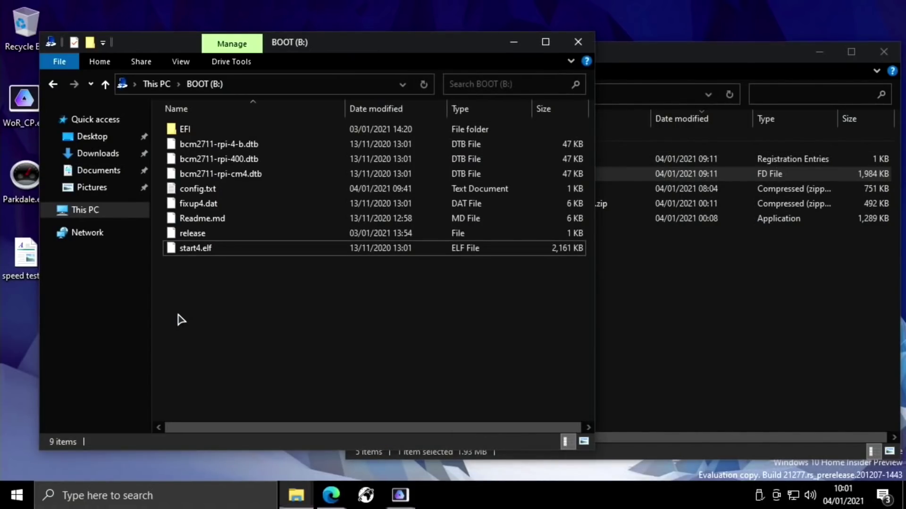
right_click(180, 319)
click(209, 227)
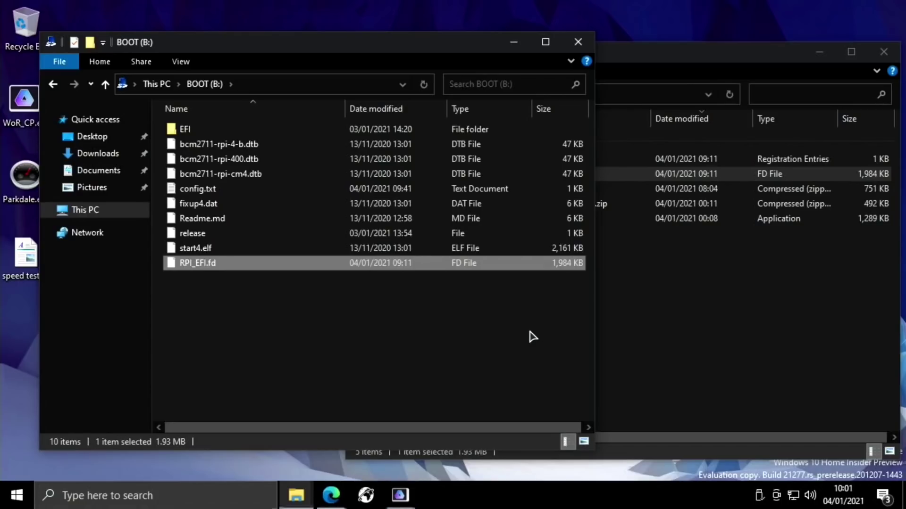
click(577, 42)
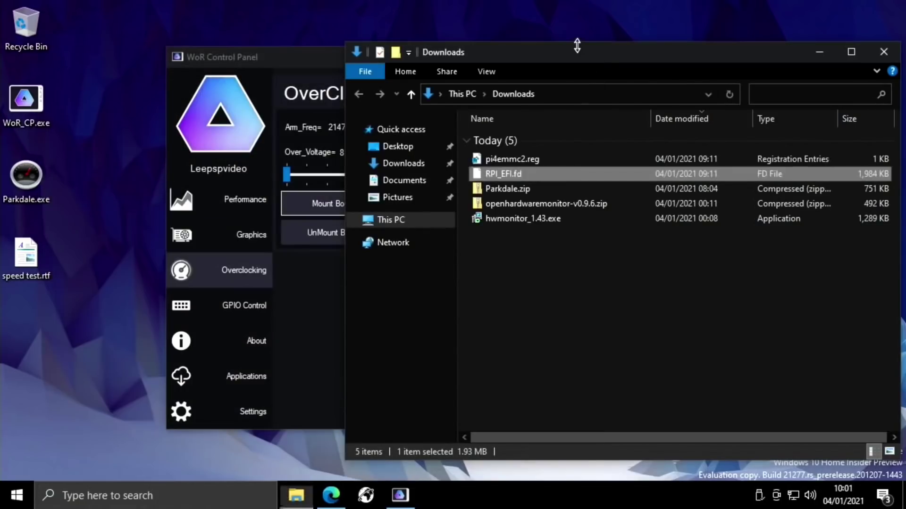
click(883, 51)
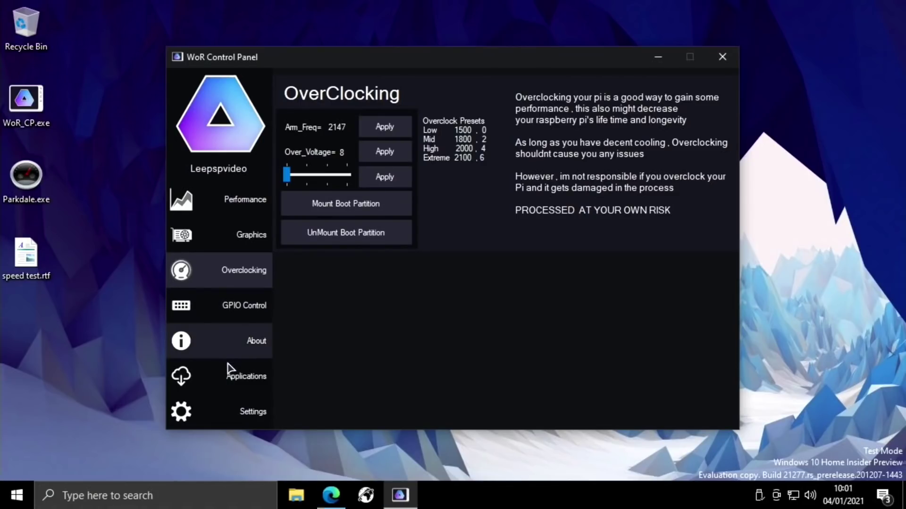
View the WoR Control Panel's Settings, Applications and GPIO Control pages.
click(229, 411)
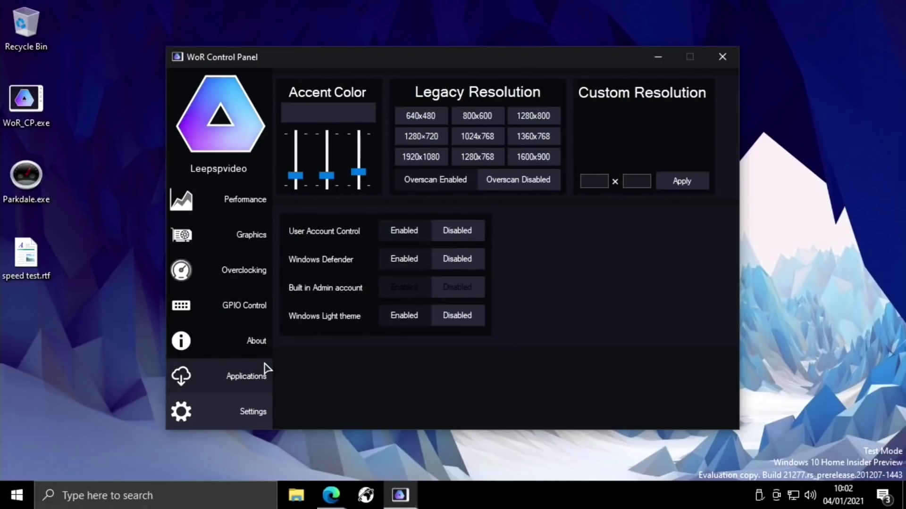
click(242, 378)
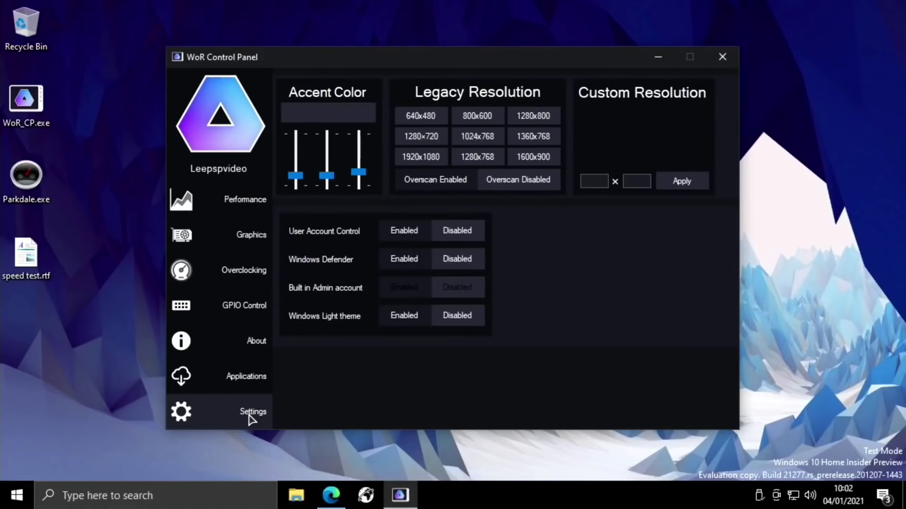
click(224, 312)
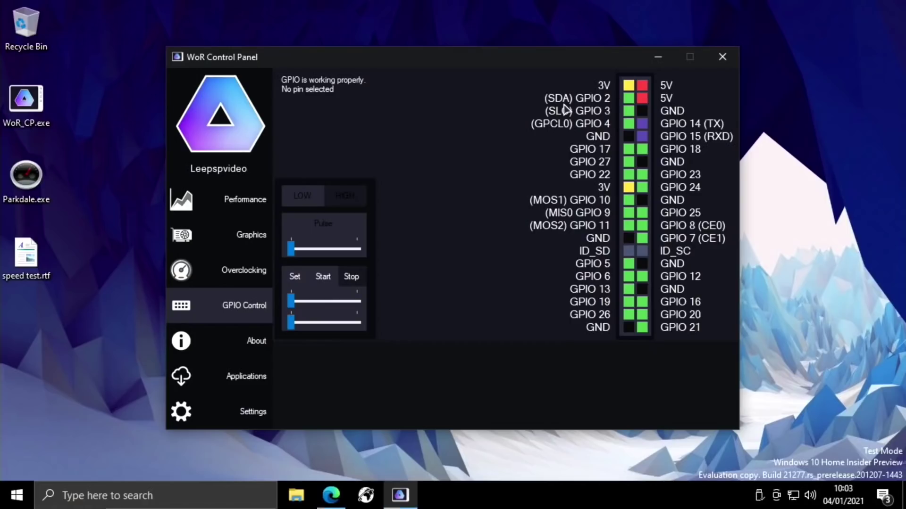
Close the WoR Control Panel and the minimised Edge browser.
click(722, 56)
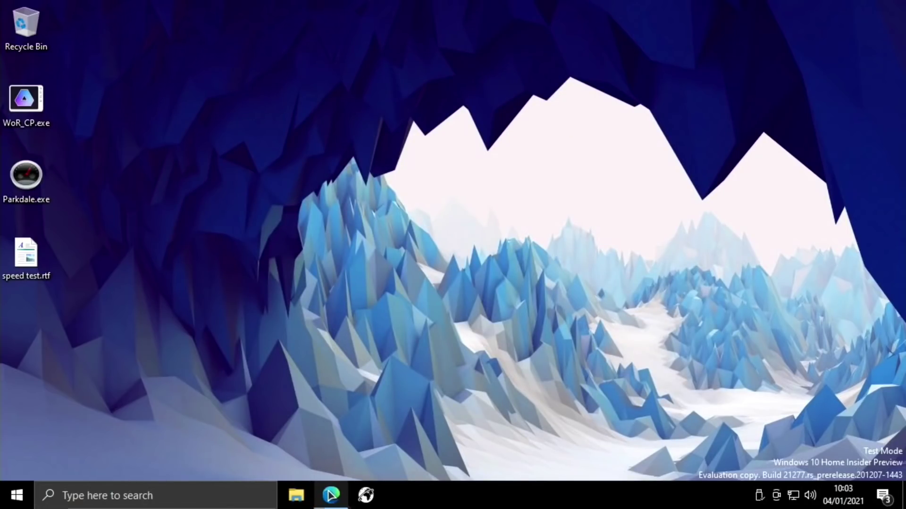
right_click(330, 494)
click(317, 474)
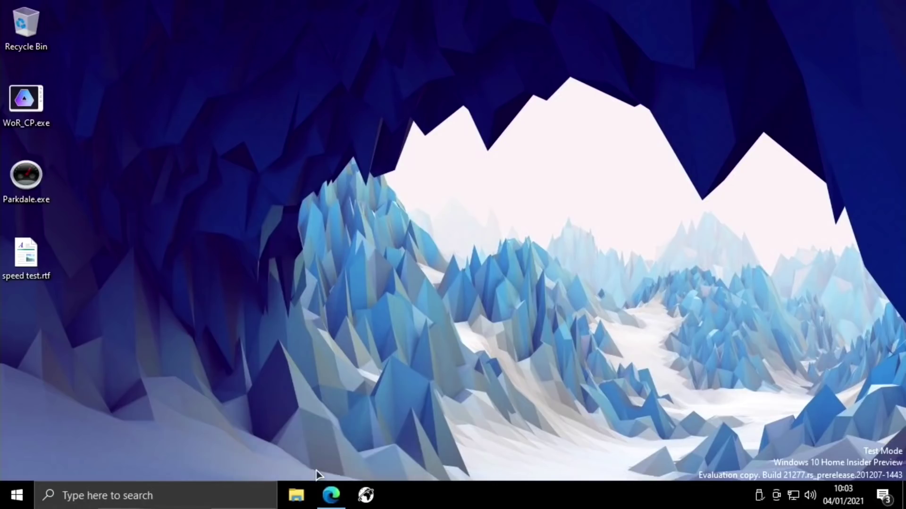
Launch Parkdale from the desktop and start a Quick Access speed test on the Windows (C:) drive.
click(29, 178)
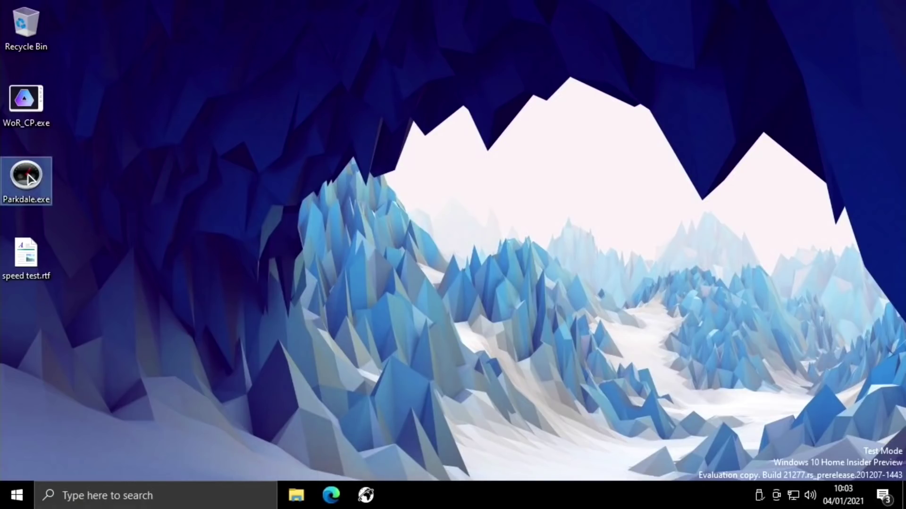
double_click(30, 178)
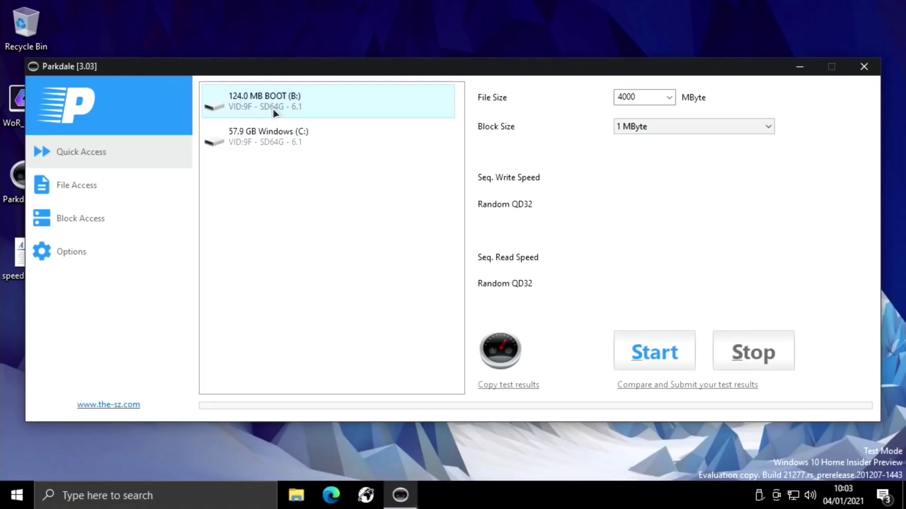
click(269, 140)
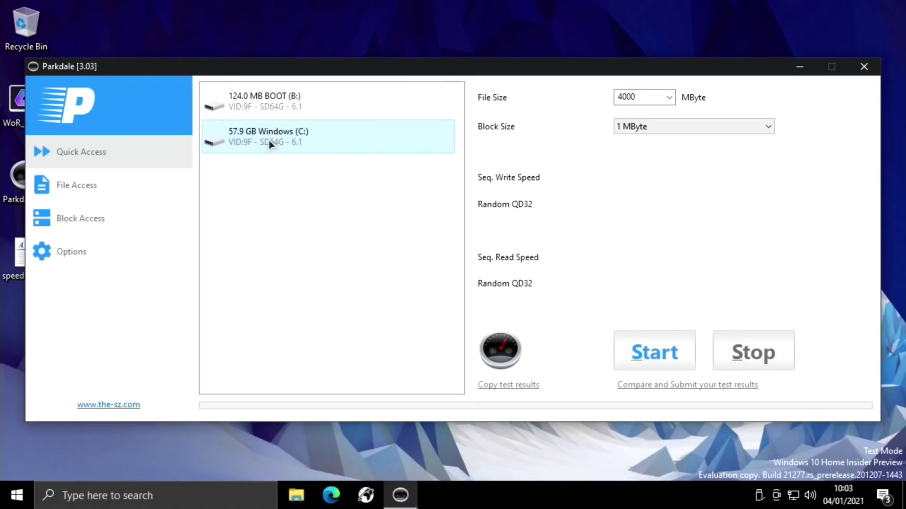
click(640, 353)
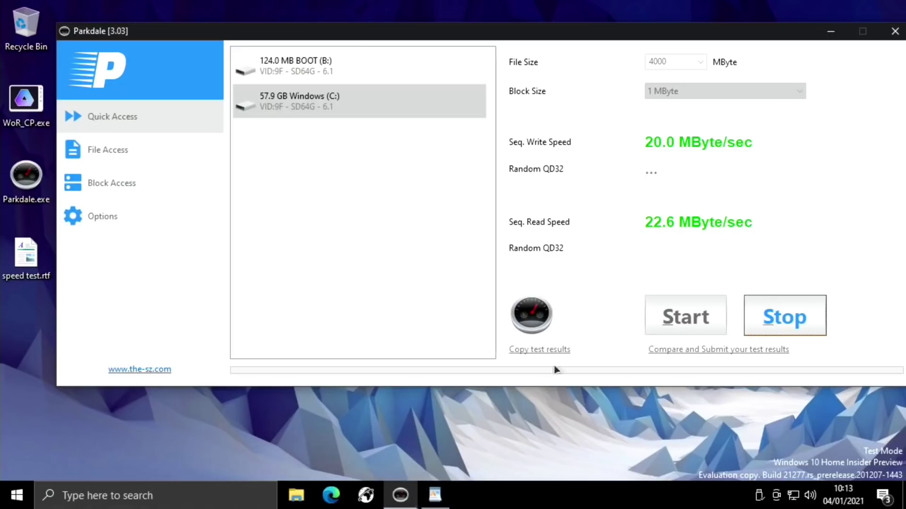
Switch to speed test.rtf in WordPad and paste the copied Parkdale results below the "New sd results" line.
click(434, 495)
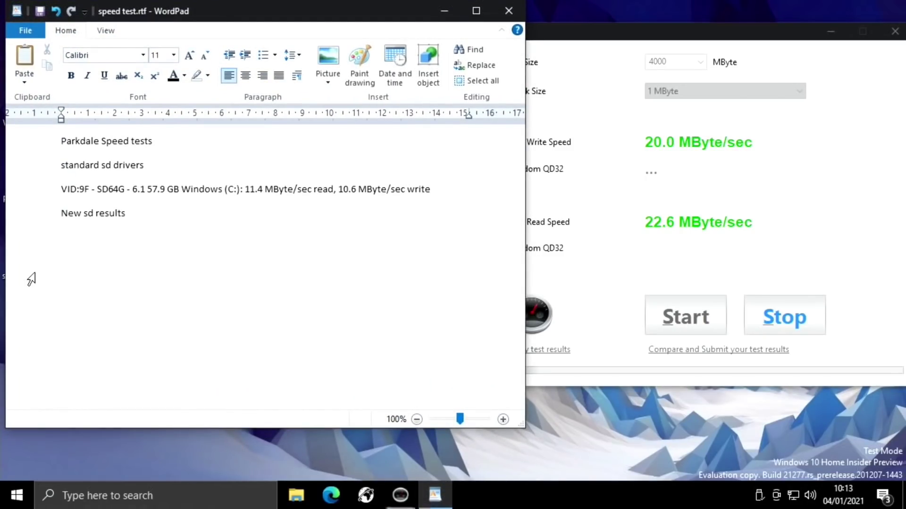
right_click(67, 238)
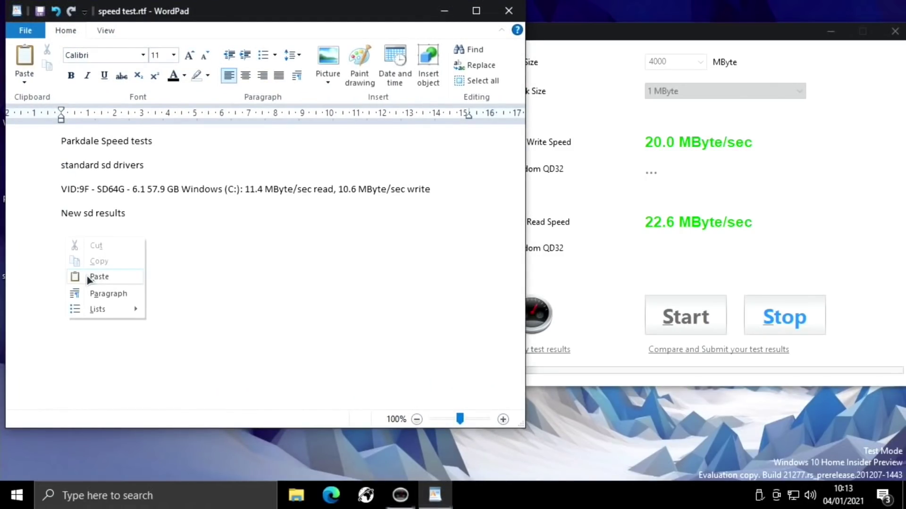
click(81, 276)
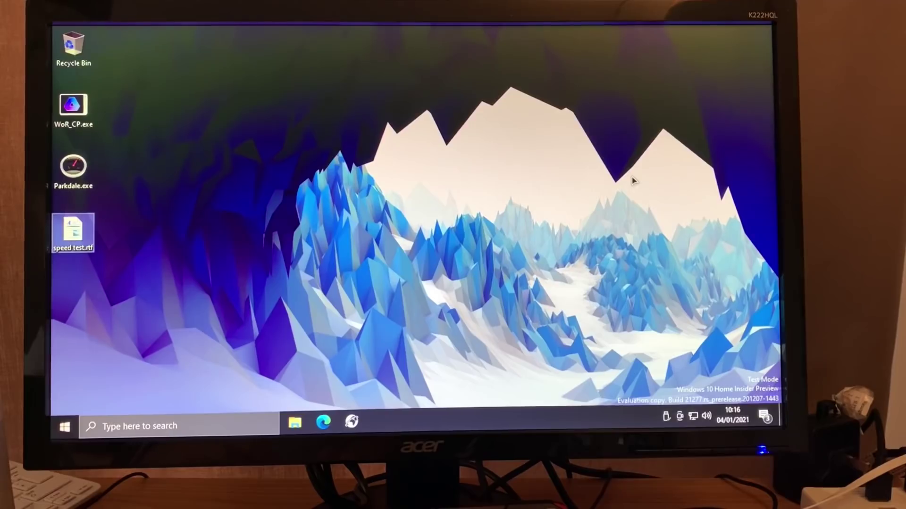
Shut down Windows from the desktop.
click(634, 181)
key(alt+F4)
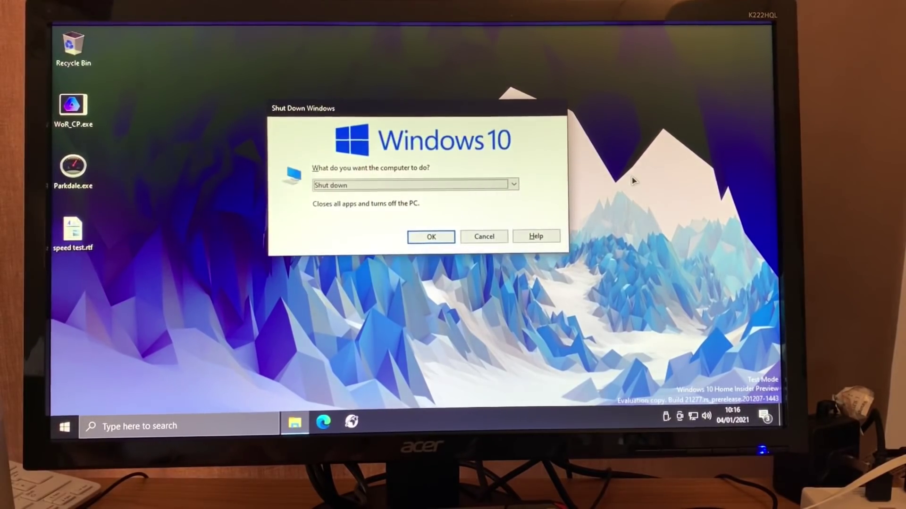
key(Return)
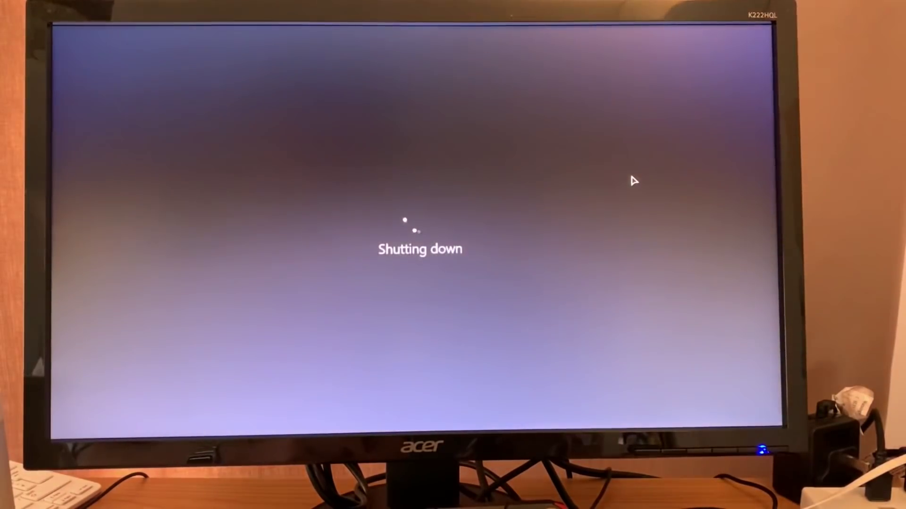